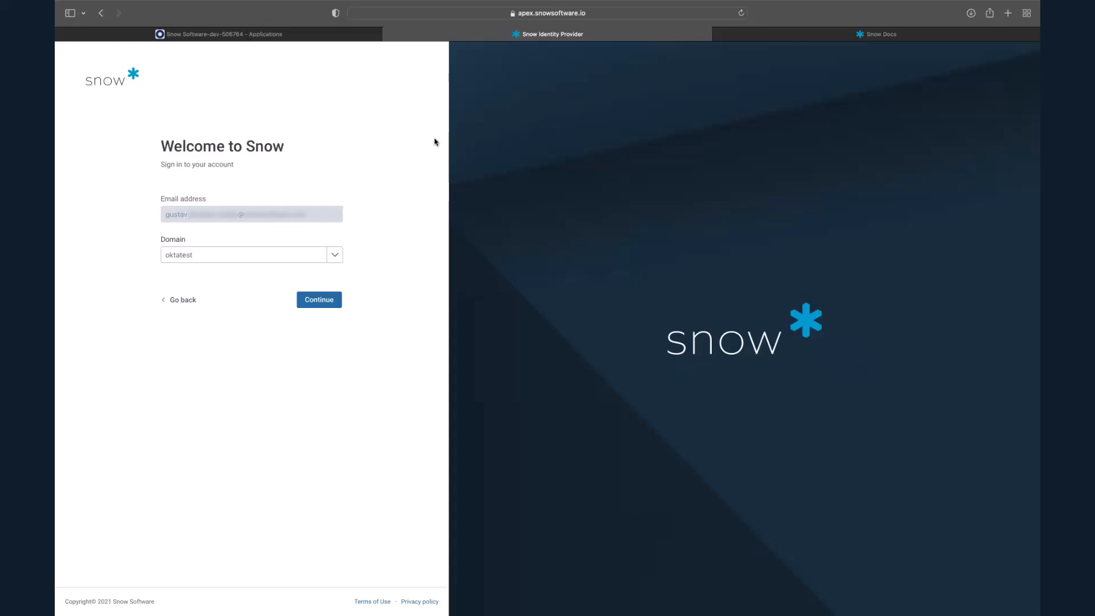
- Sign in to the account with the oktatest domain by entering the account password
left_click(318, 299)
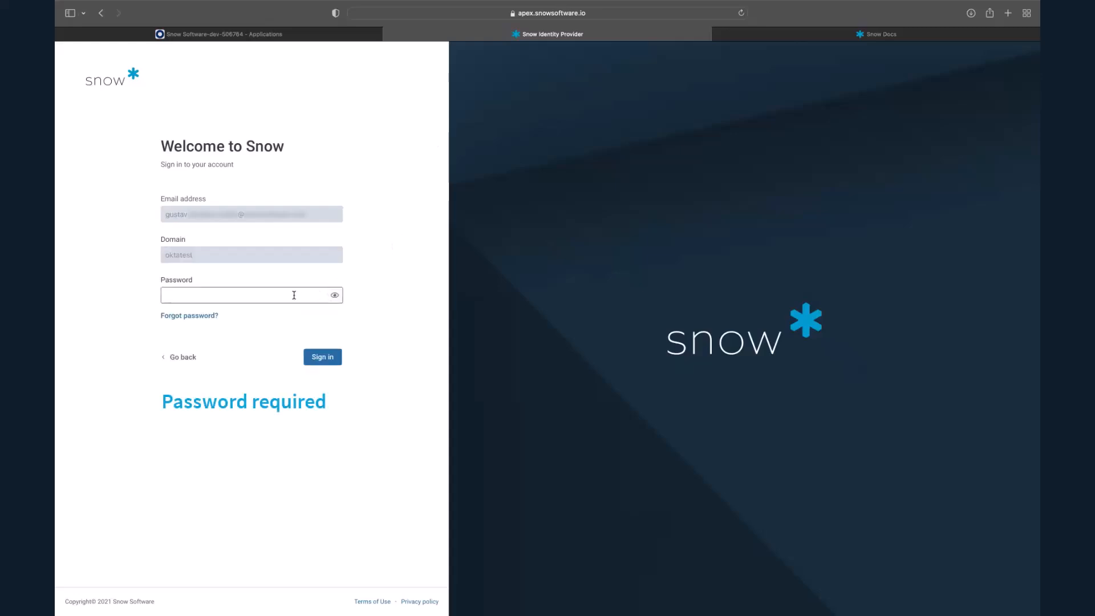
left_click(293, 295)
type("**************")
key("Return")
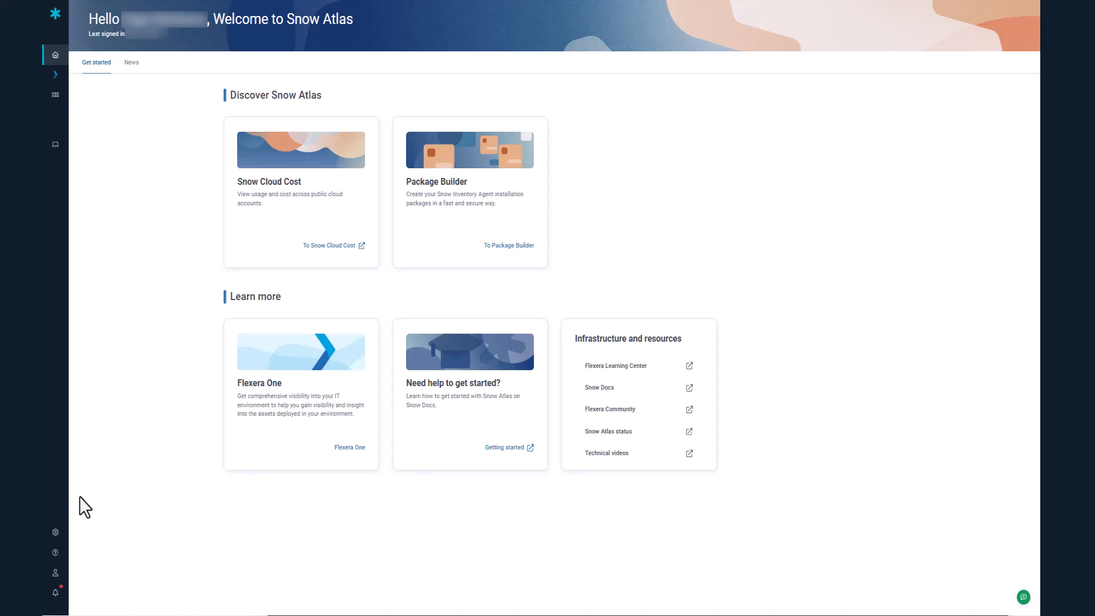
- Start adding a single sign-on provider in the account's security settings and choose Okta as the provider
left_click(67, 535)
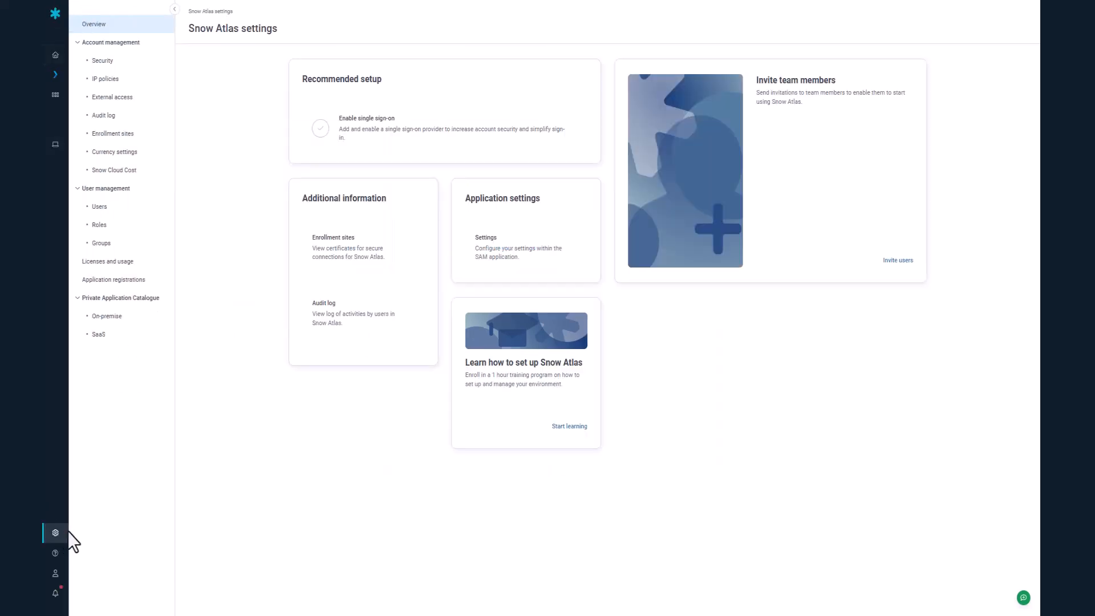
left_click(106, 61)
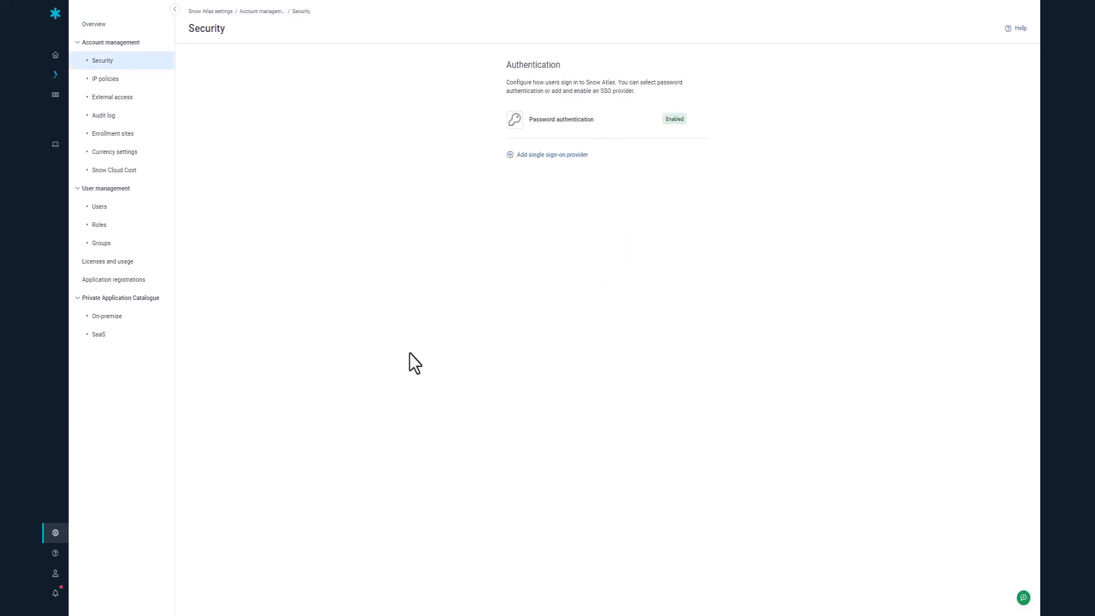
left_click(544, 155)
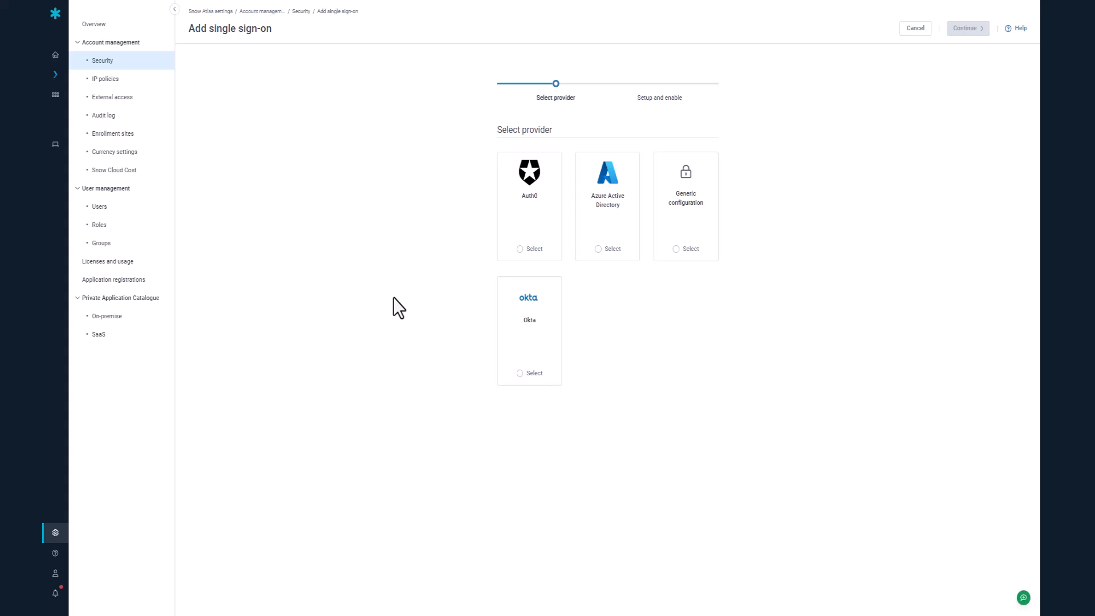
left_click(519, 373)
left_click(968, 30)
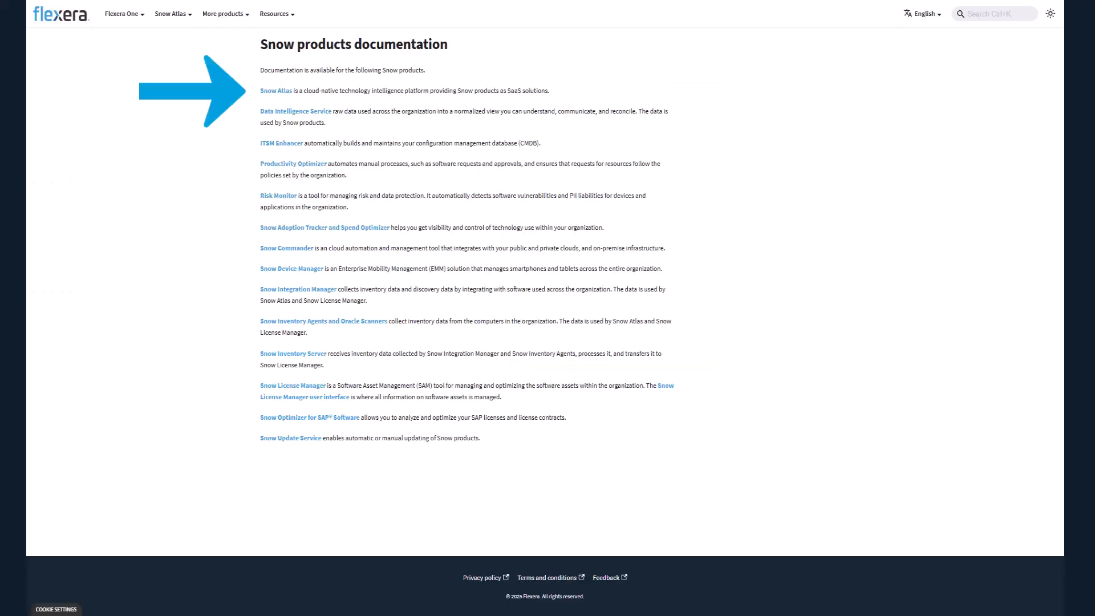
- Look up the Snow Atlas documentation on configuring Okta and finding the values to set up Okta SSO
left_click(276, 91)
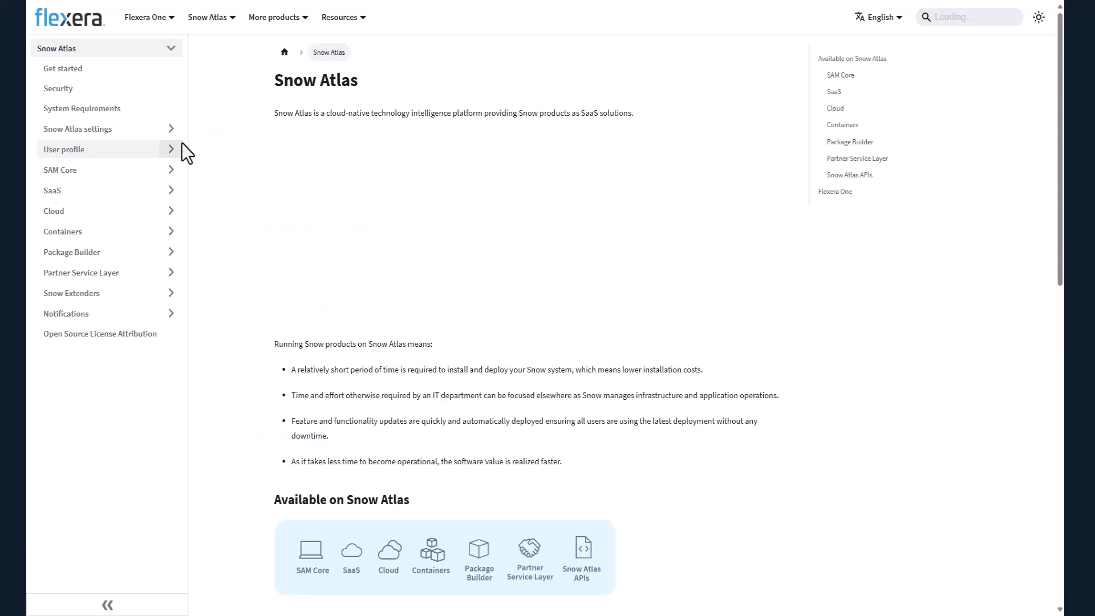
left_click(101, 132)
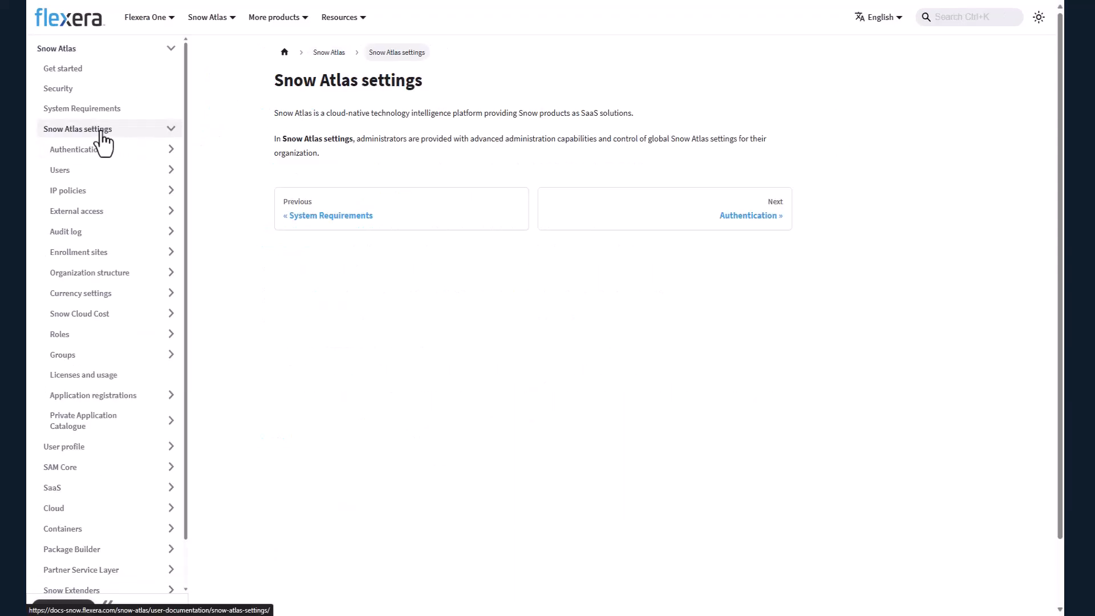
left_click(93, 151)
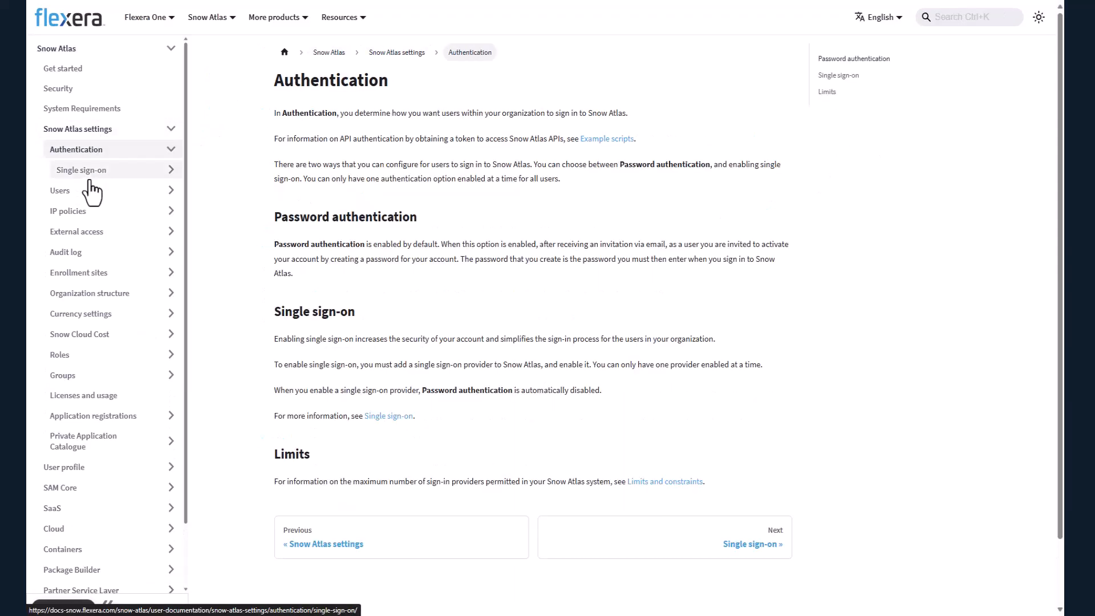
left_click(89, 176)
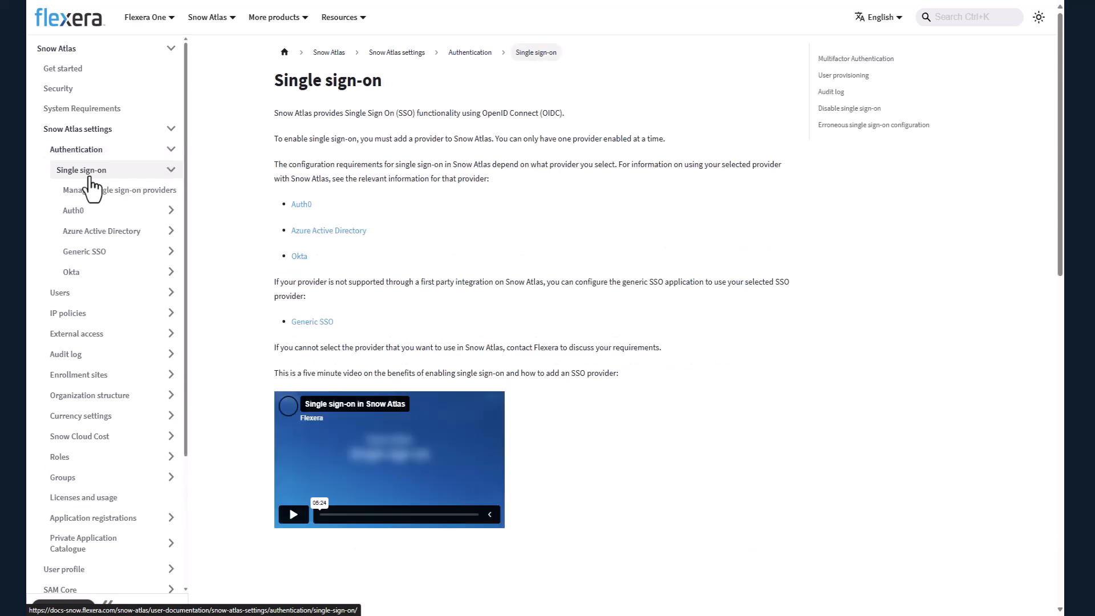
left_click(75, 267)
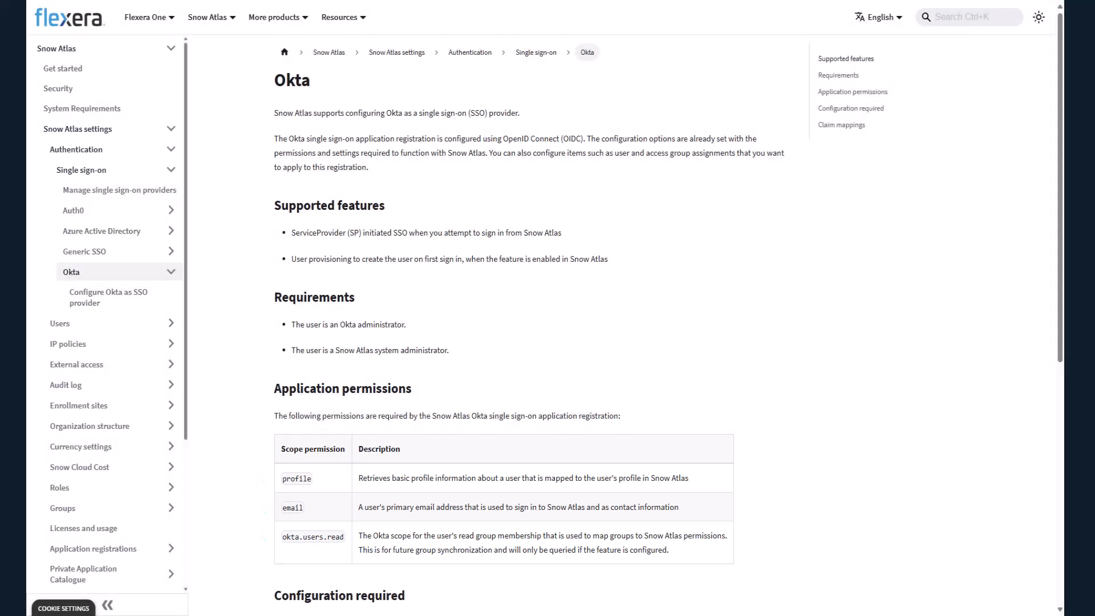
scroll(605, 335, "down", 8)
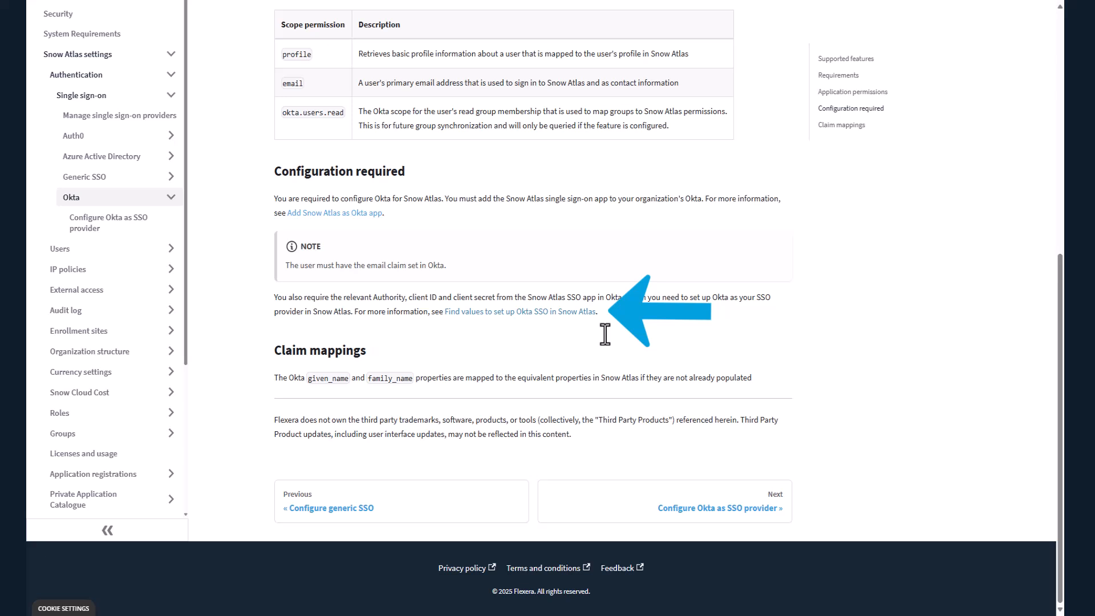
left_click(565, 312)
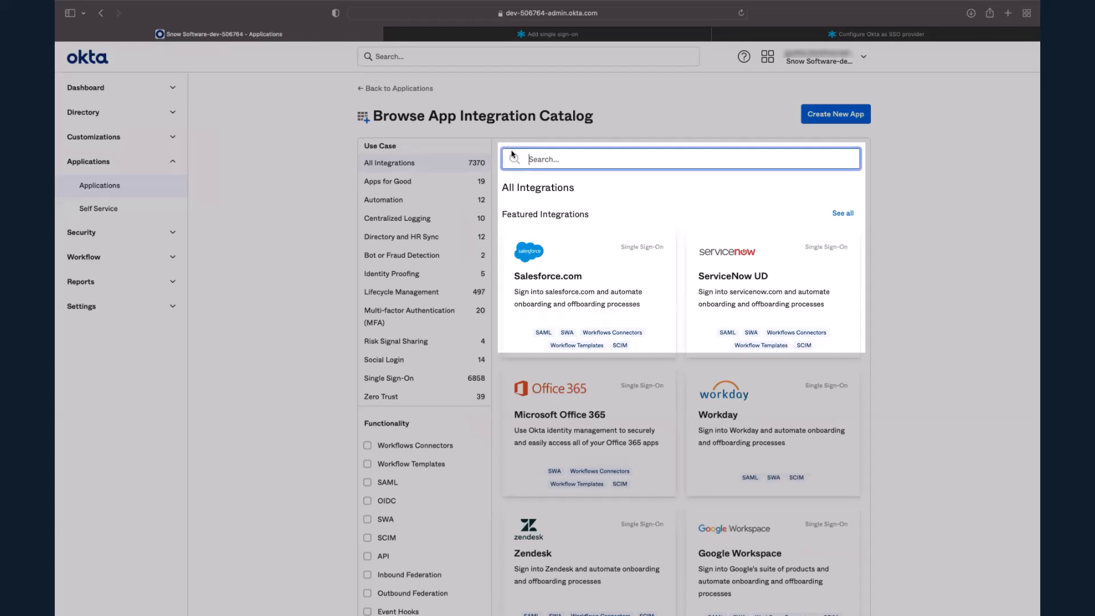
- In the Okta admin console, add the Snow Atlas SSO catalog integration with its icon hidden from users and in the Okta Mobile App
type("s")
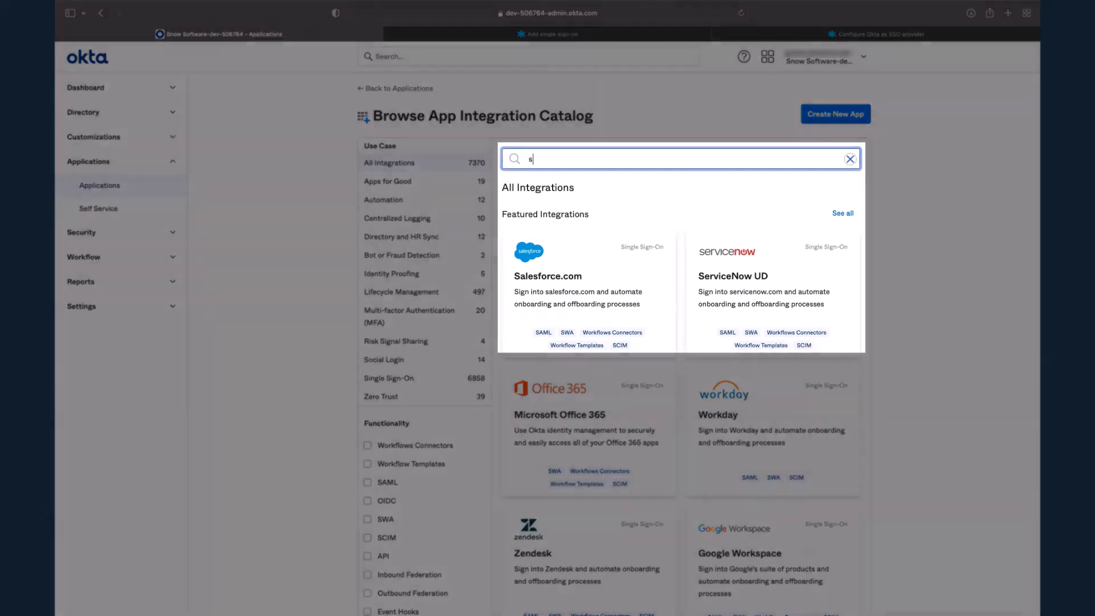
type("now atlas sso")
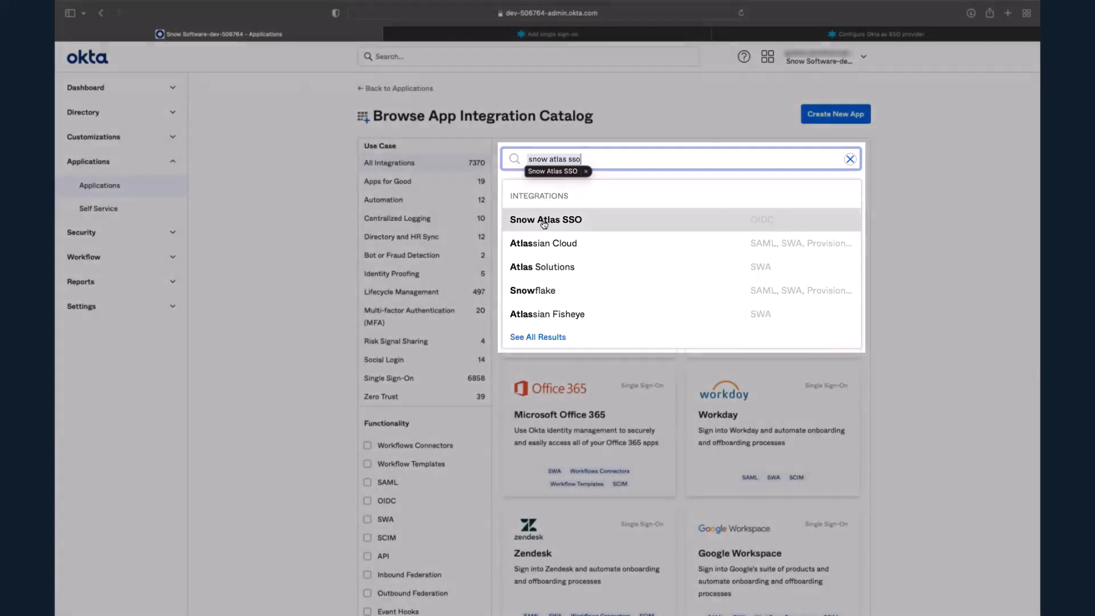
left_click(543, 222)
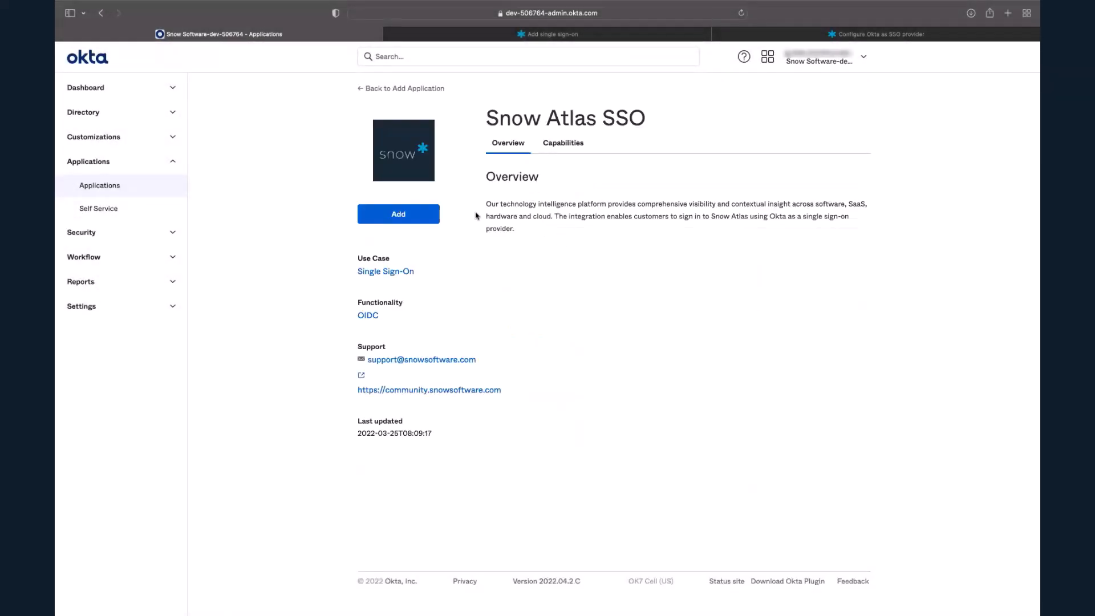
left_click(405, 214)
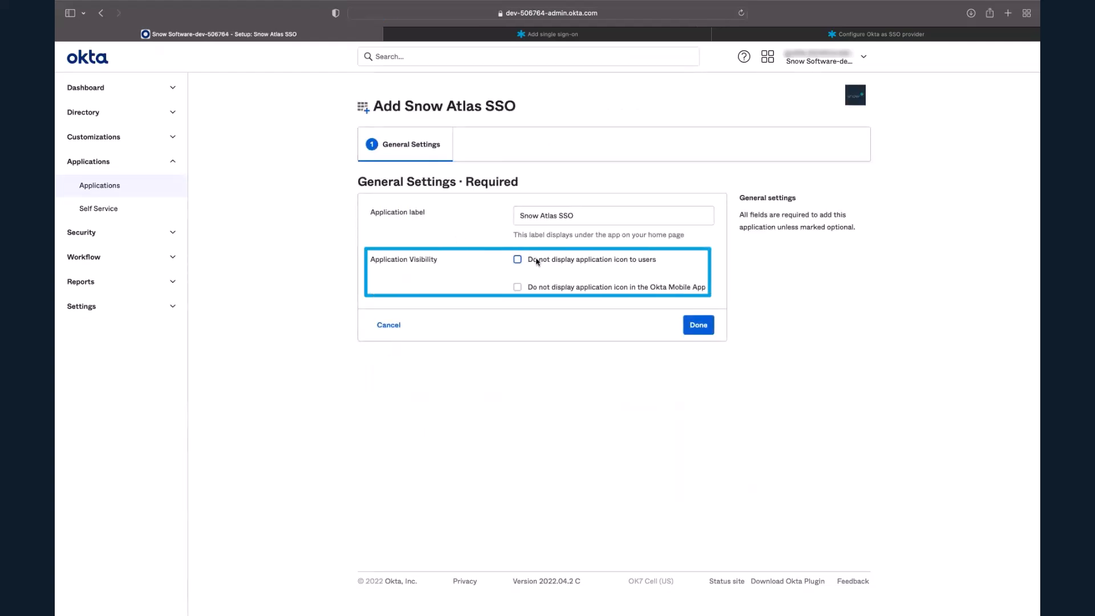
left_click(537, 260)
left_click(538, 287)
left_click(697, 324)
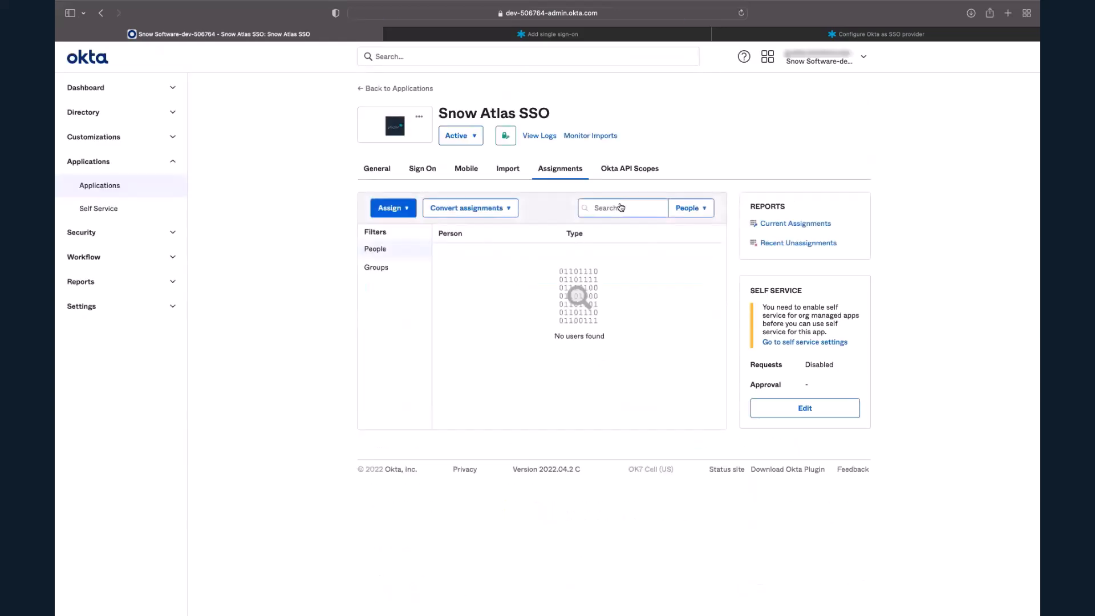
- Grant the okta.users.read API scope to the Snow Atlas SSO app
left_click(631, 170)
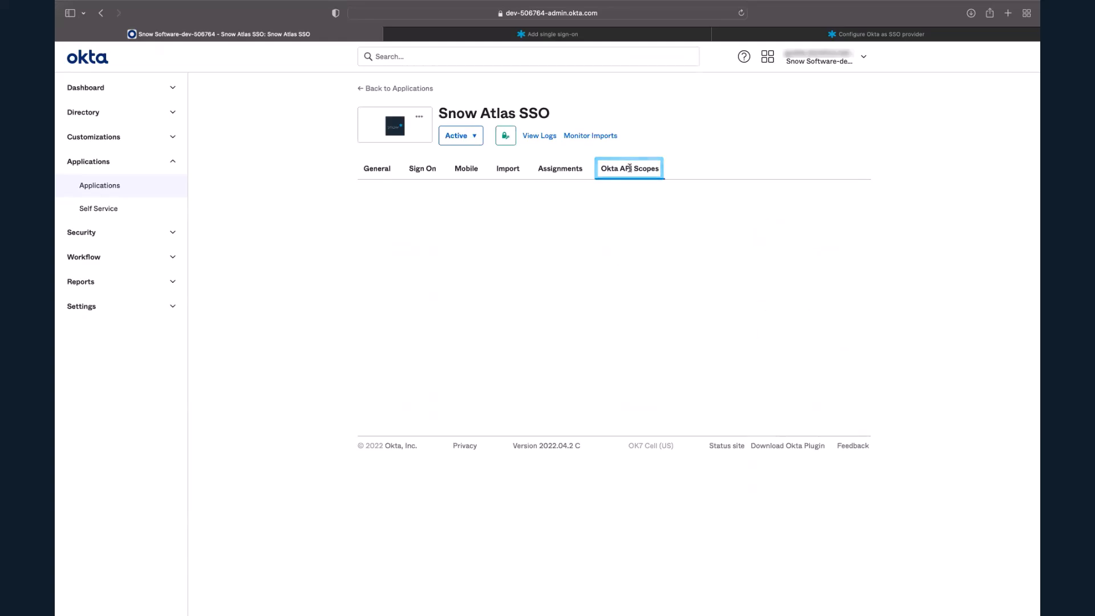
scroll(665, 442, "down", 15)
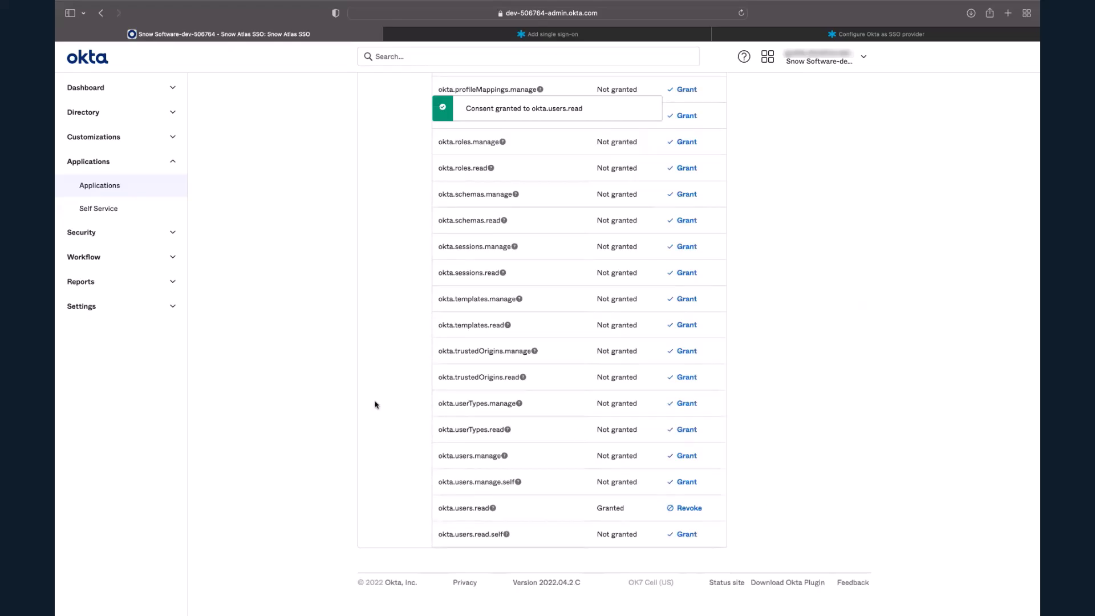
scroll(333, 403, "up", 7)
scroll(333, 403, "up", 8)
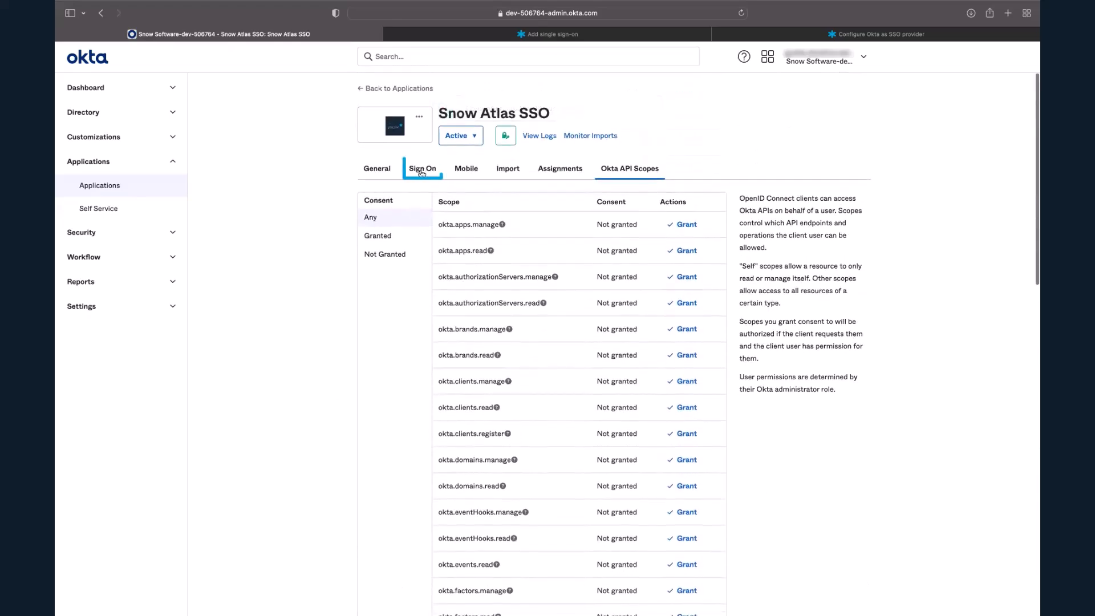
- Copy the client ID from the Okta app's sign-on settings into the Client ID field of the Snow Atlas Okta setup
left_click(421, 171)
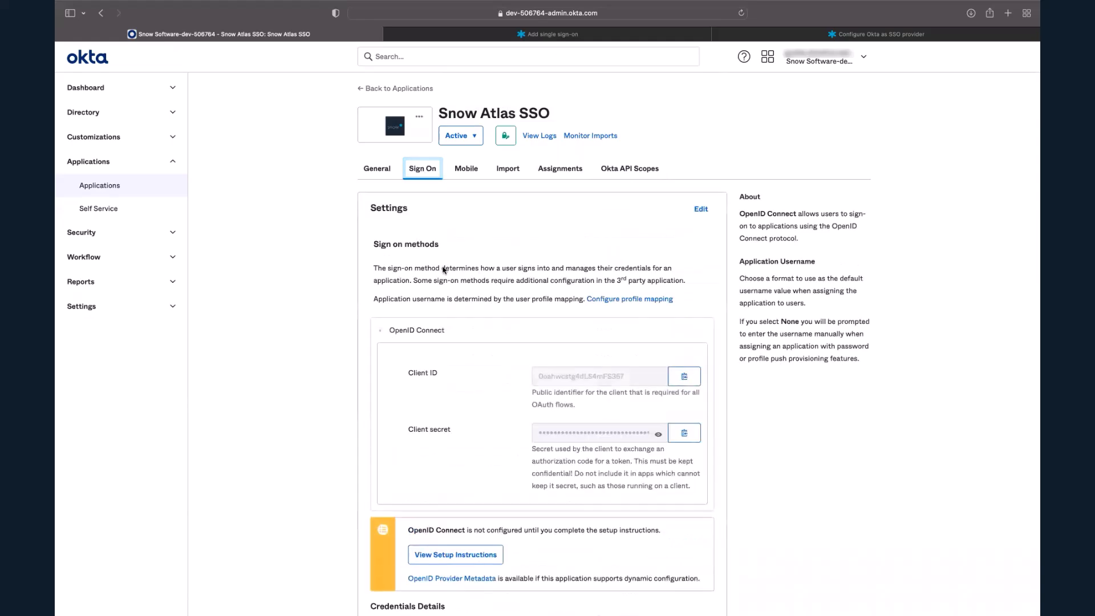
scroll(564, 372, "down", 3)
scroll(565, 374, "down", 2)
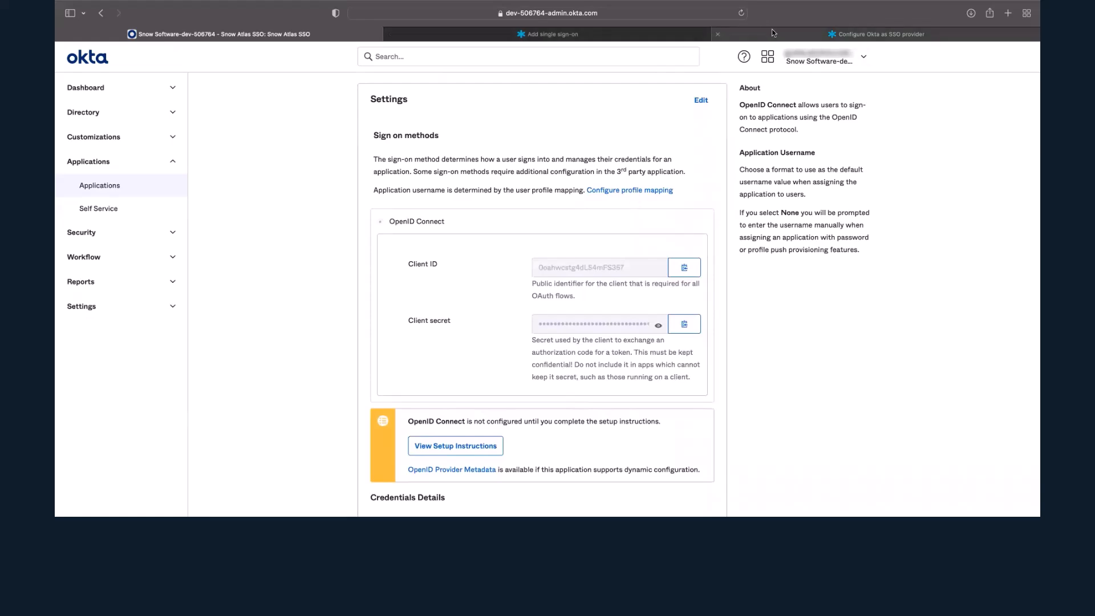
left_click(876, 34)
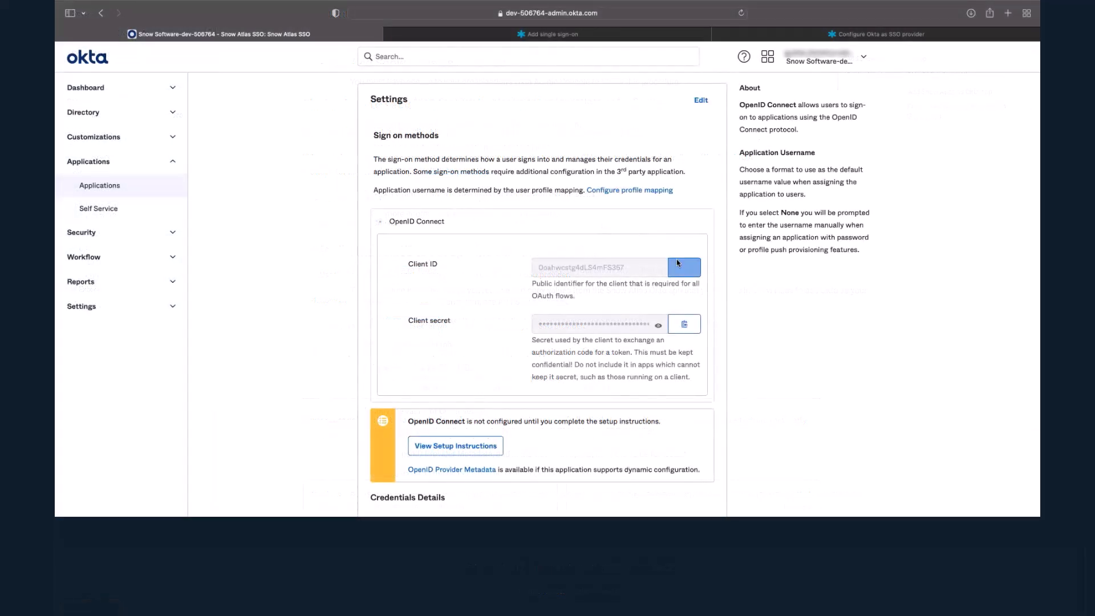
left_click(684, 267)
left_click(597, 38)
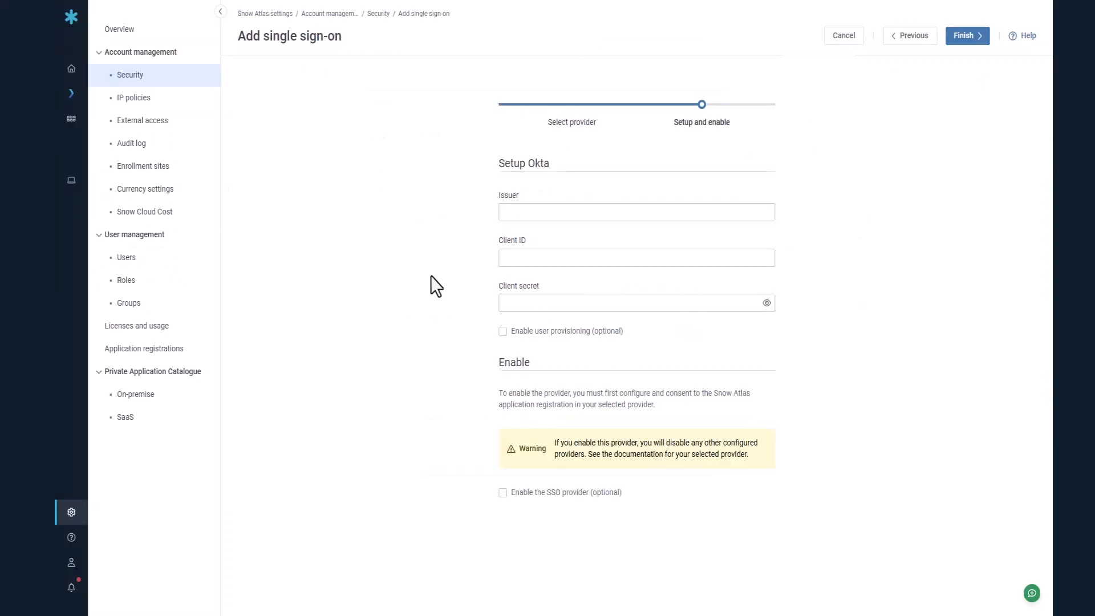
left_click(557, 259)
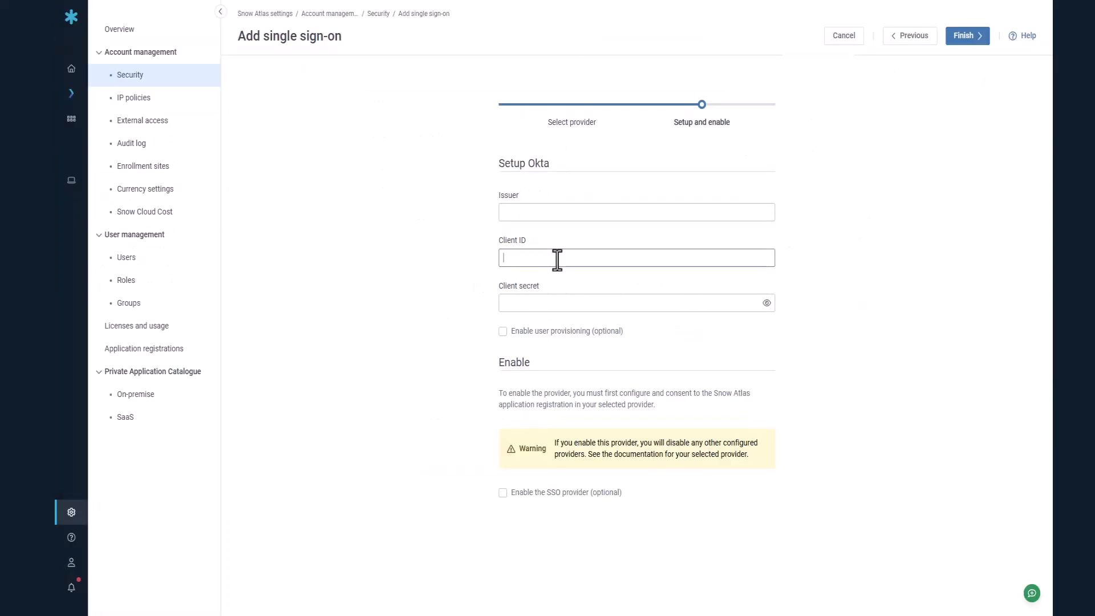
key("ctrl+v")
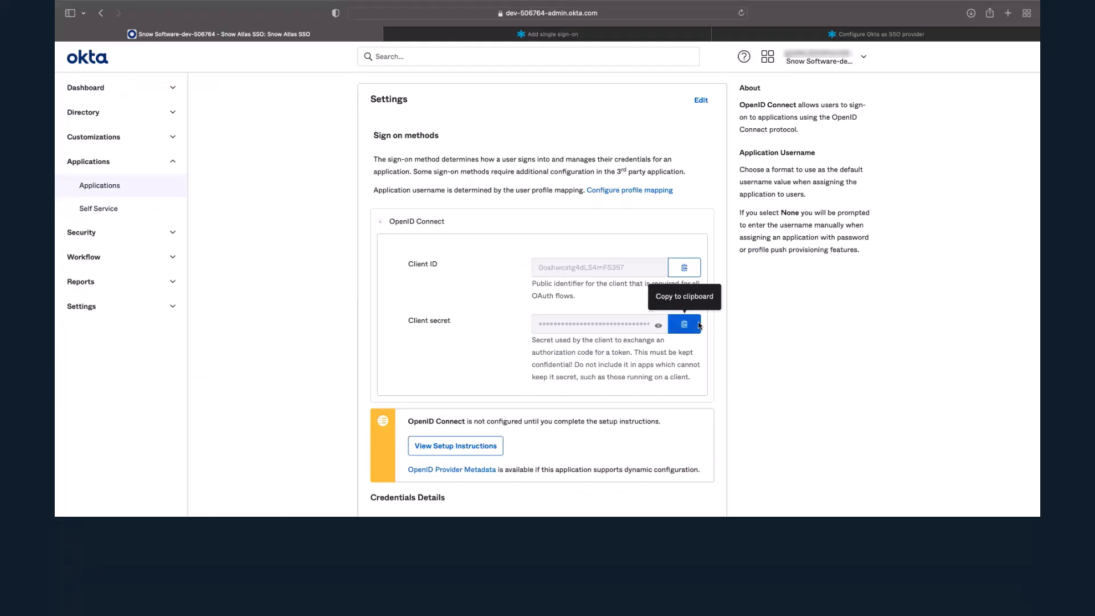
- Copy the client secret from the Okta app into the Client secret field of the Snow Atlas Okta setup
left_click(684, 324)
left_click(521, 34)
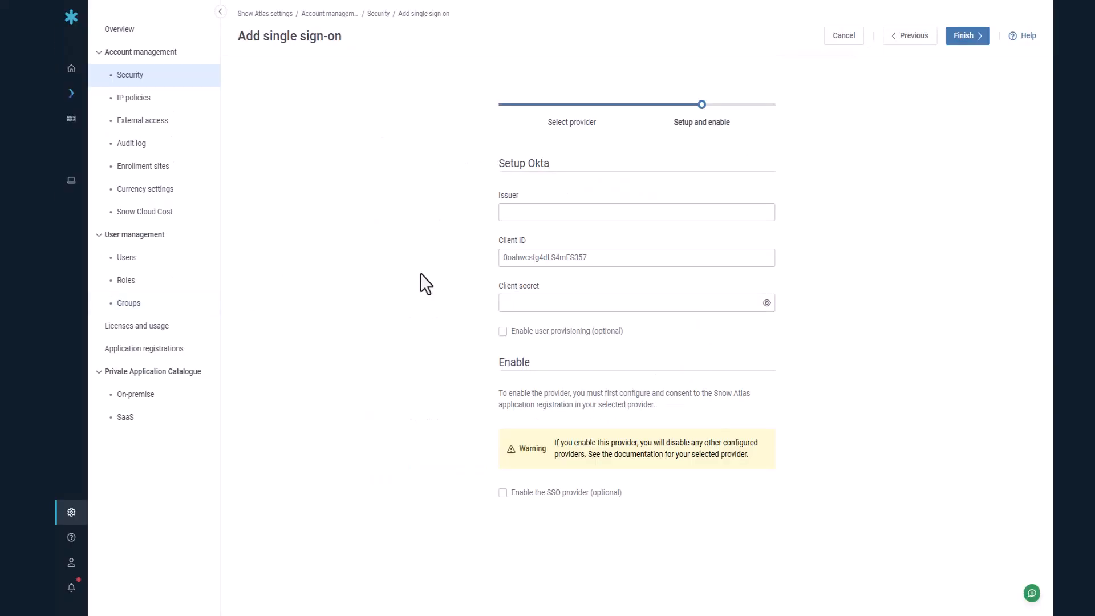
left_click(504, 309)
key("ctrl+v")
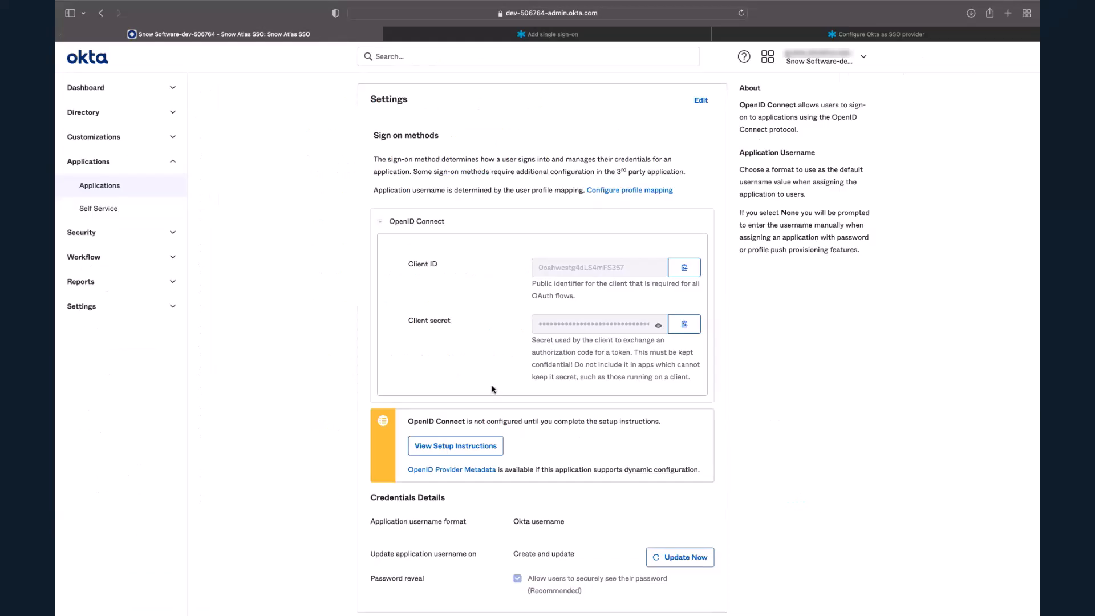
left_click(451, 471)
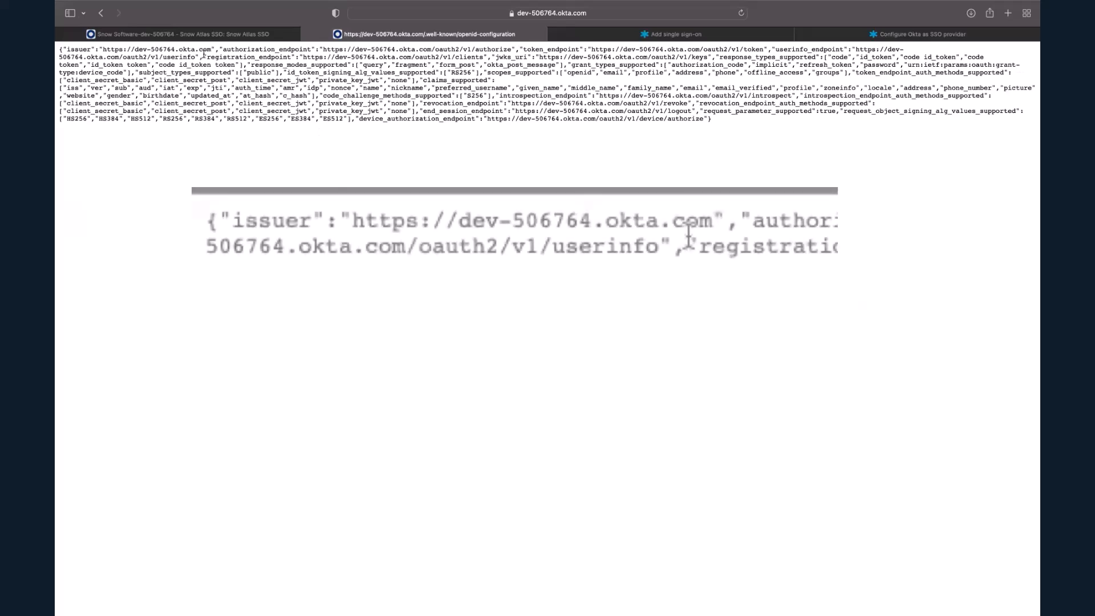
left_click_drag(103, 49, 212, 45)
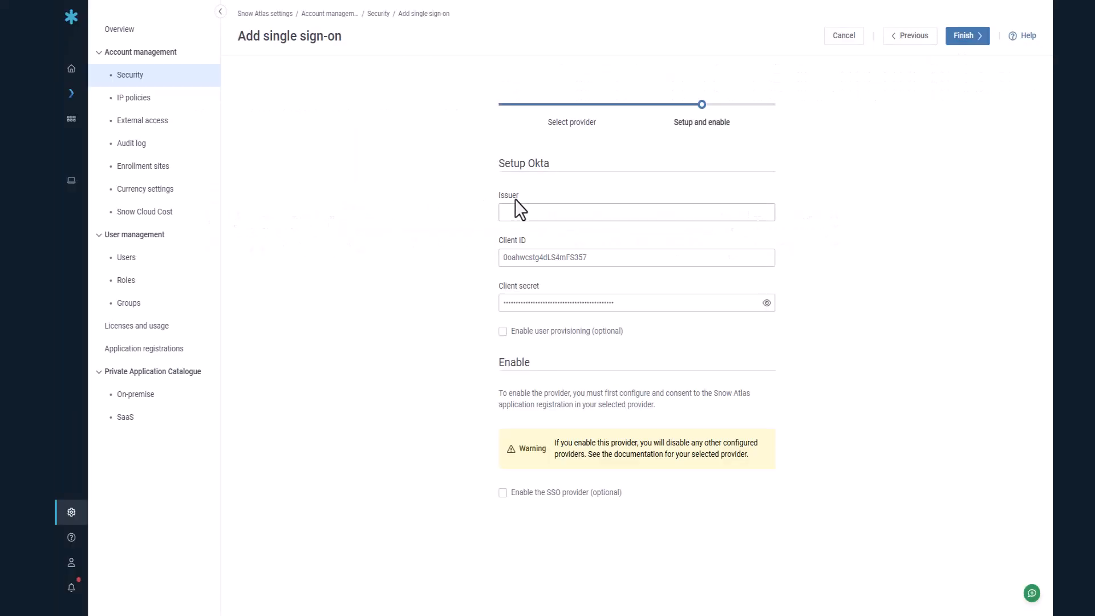
left_click(526, 212)
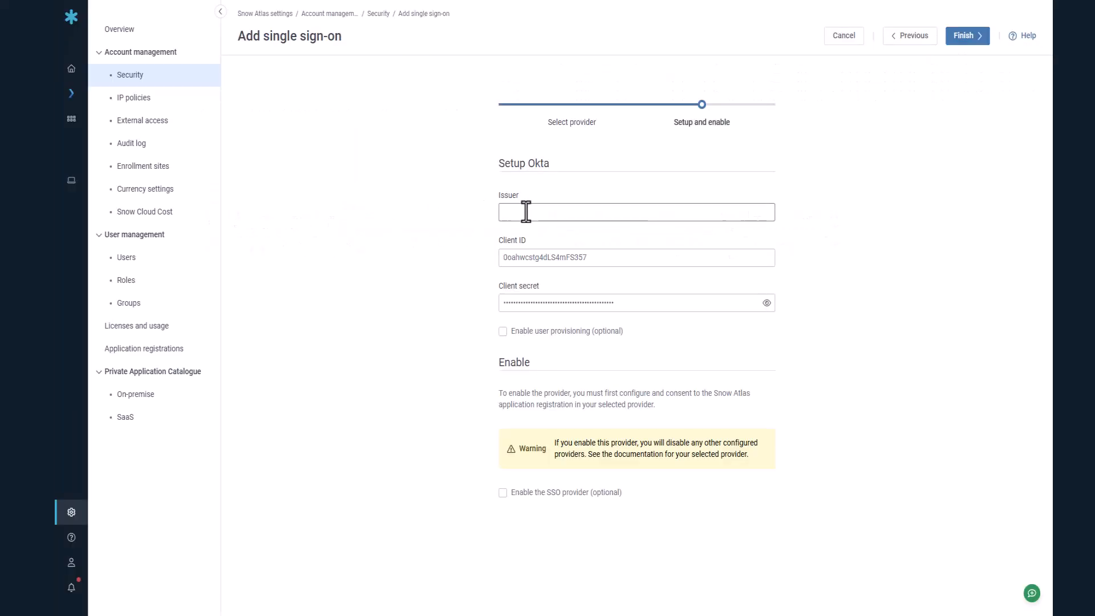
key("ctrl+v")
- Enable the SSO provider while finishing the Okta setup, and open the management options of the Okta provider
left_click(503, 494)
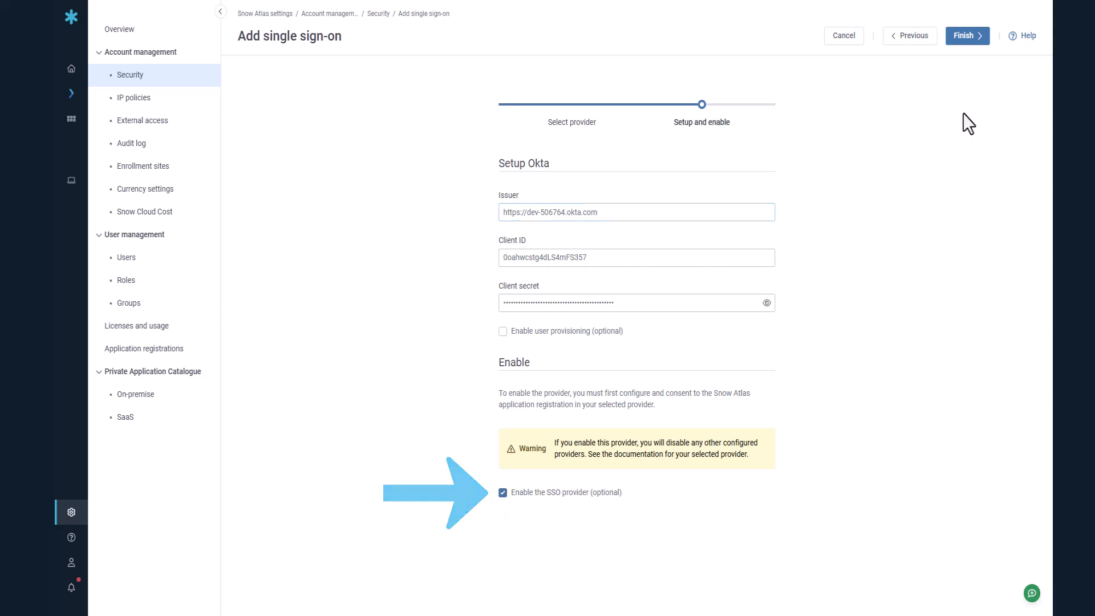
left_click(965, 41)
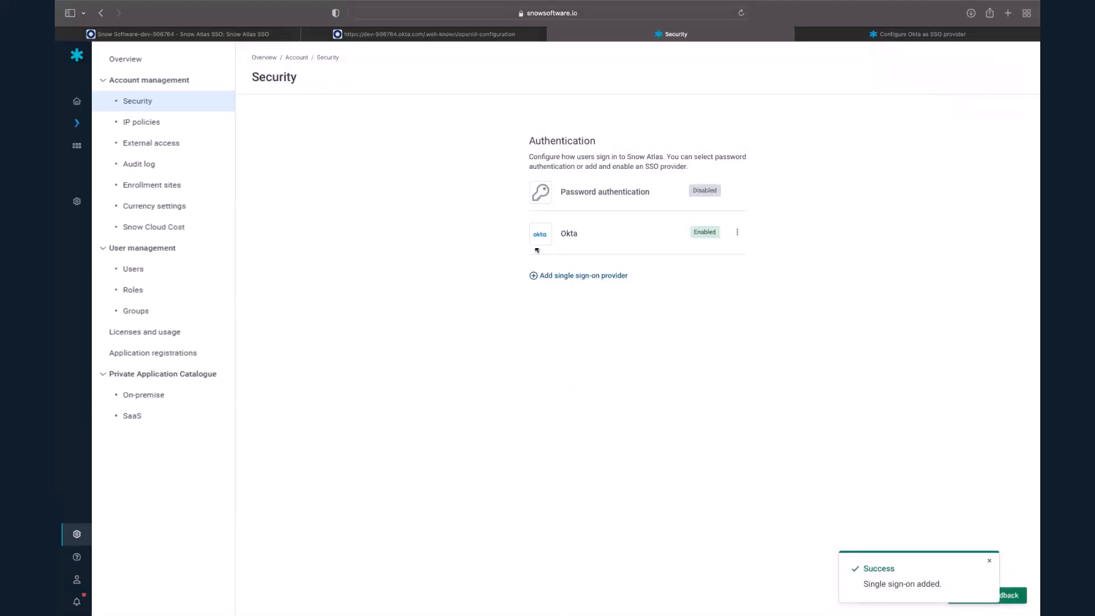
left_click(736, 235)
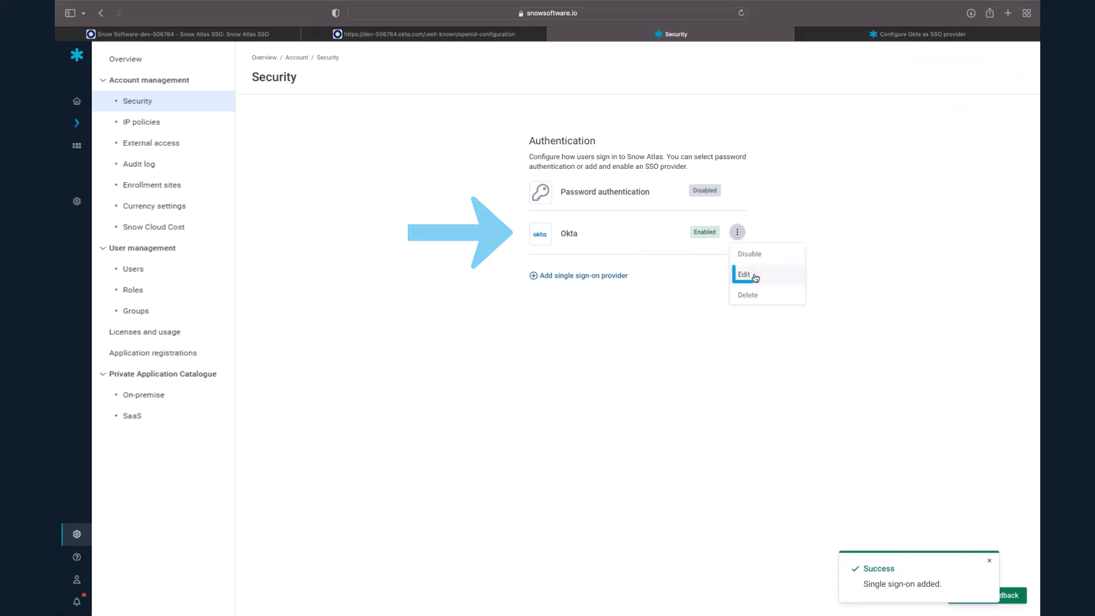
- Close the Okta provider's options, switch to the Okta admin console and assign the Snow Atlas SSO app to the Everyone group
left_click(716, 359)
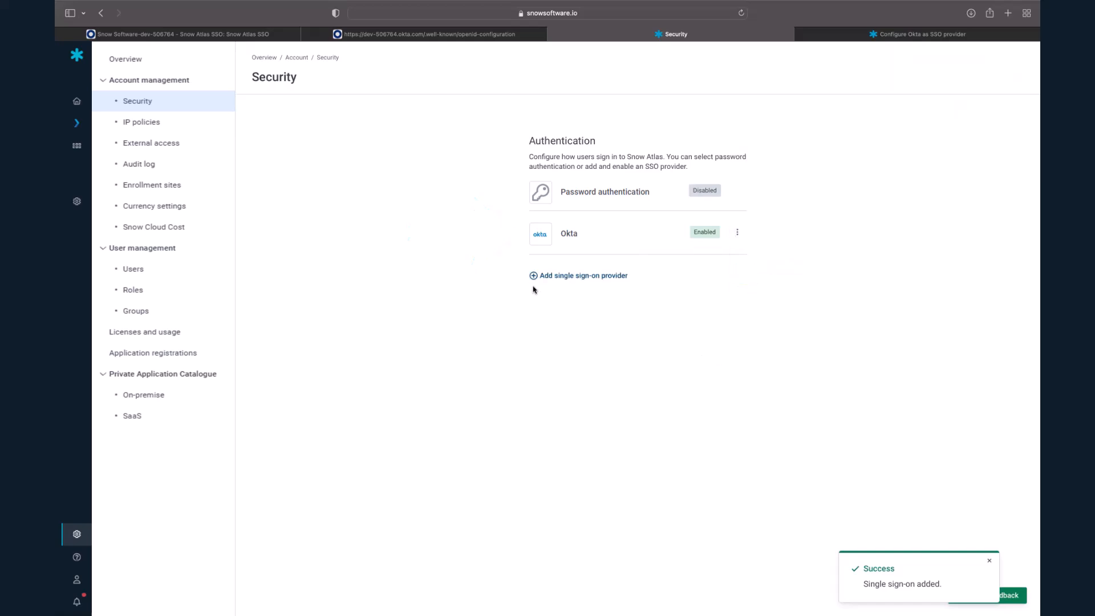
left_click(251, 35)
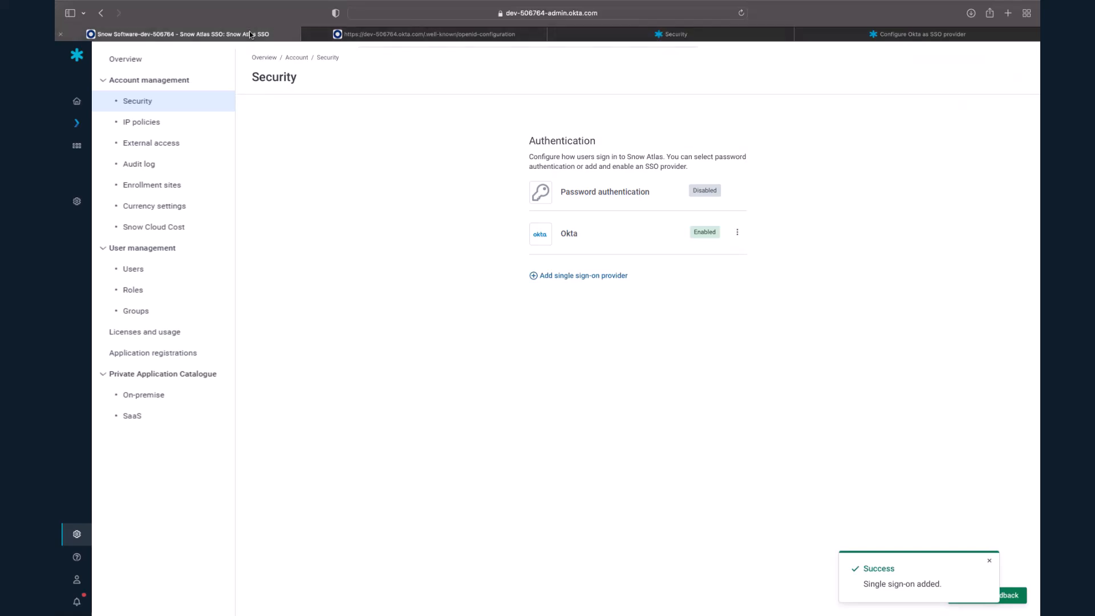
scroll(445, 224, "up", 3)
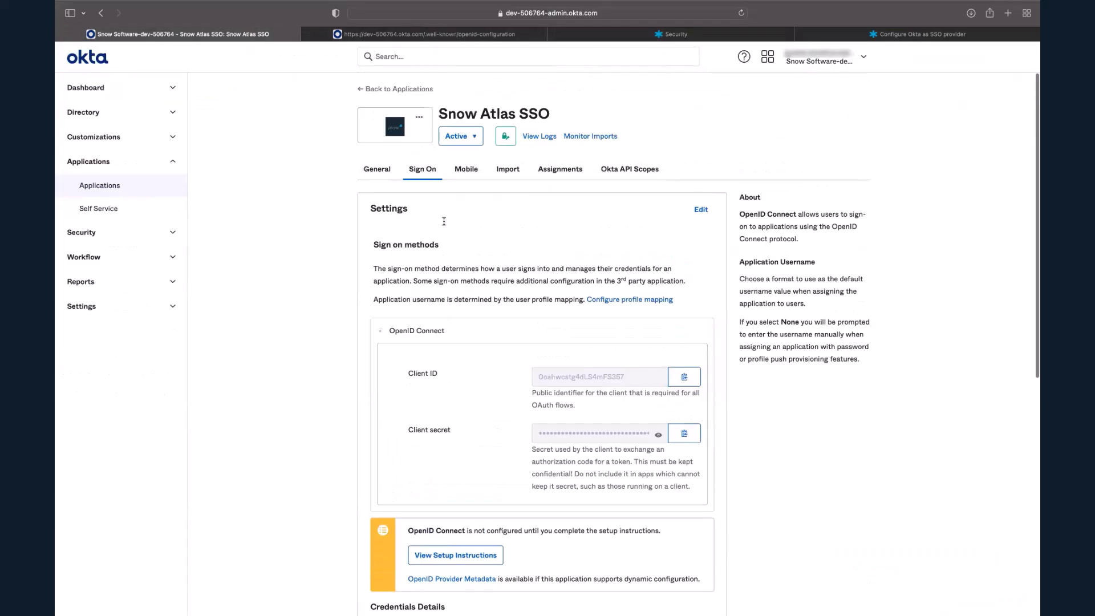
left_click(548, 177)
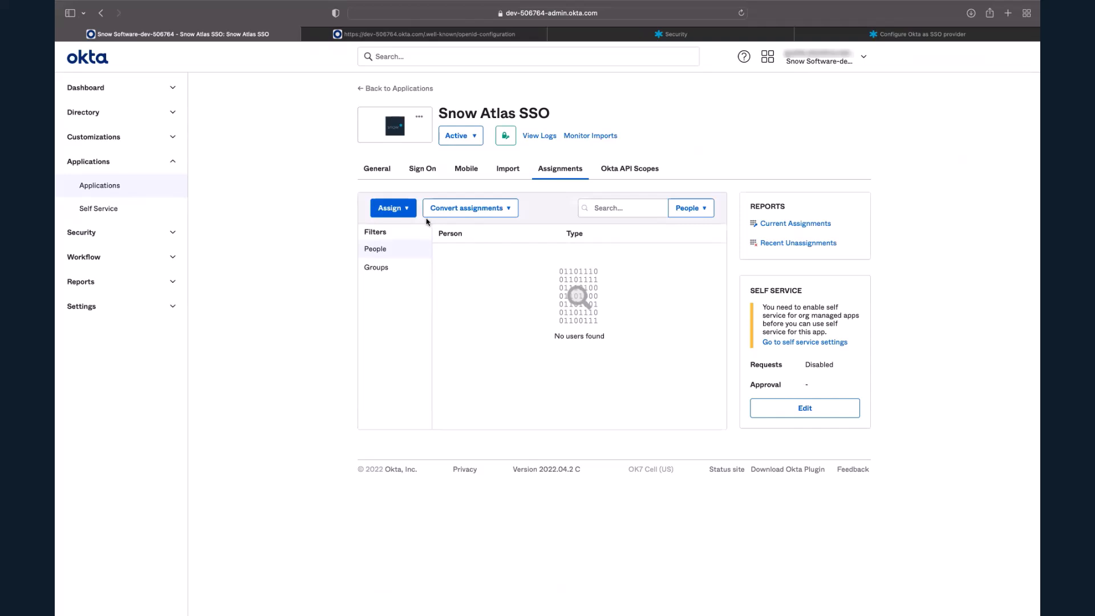
left_click(408, 211)
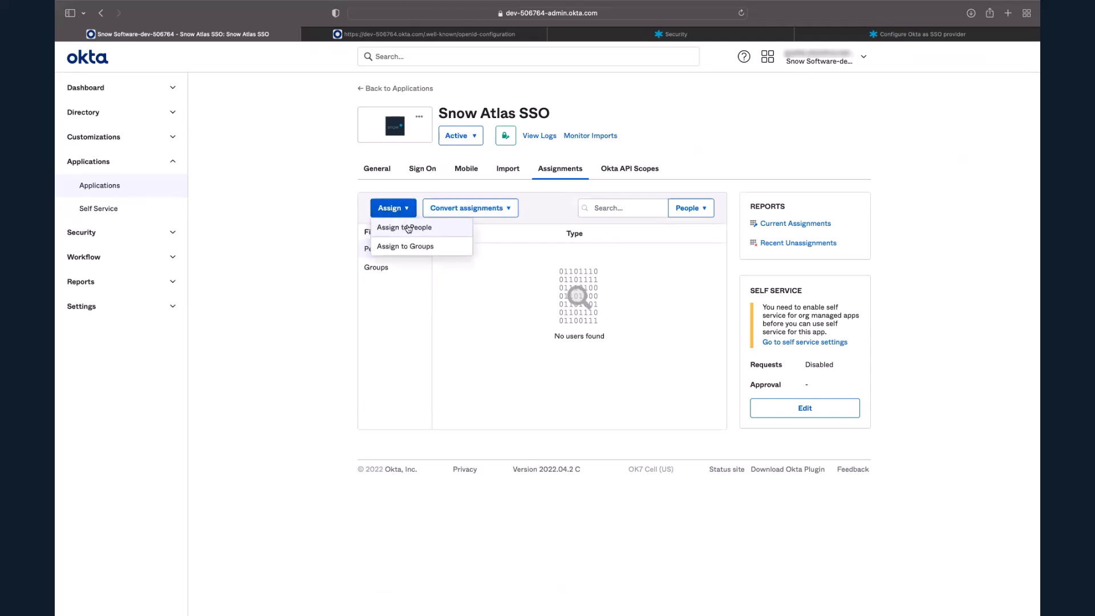
left_click(425, 246)
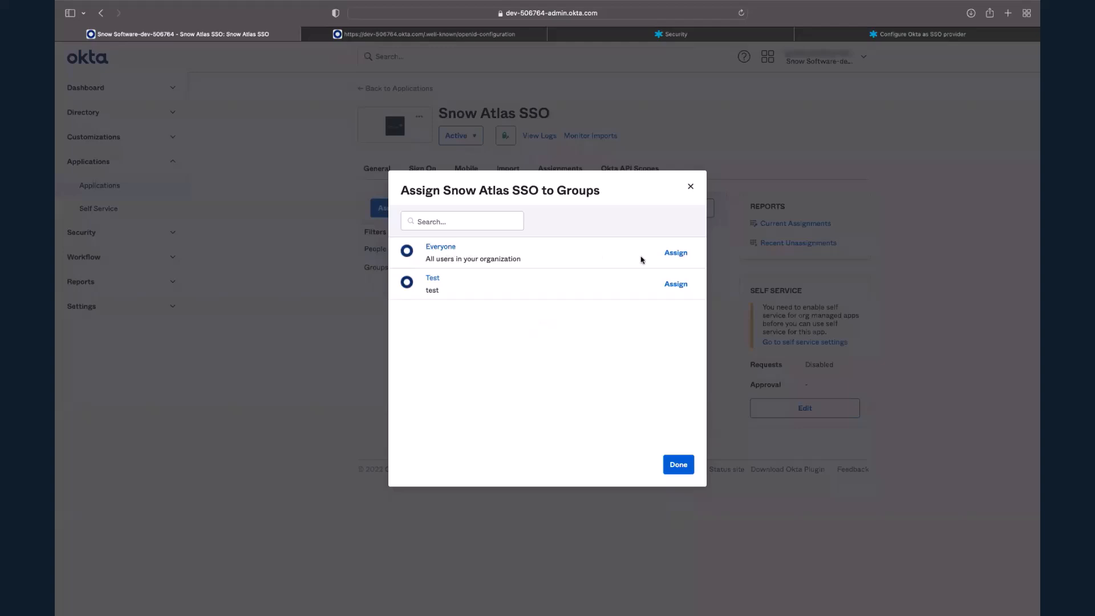
left_click(678, 252)
left_click(679, 465)
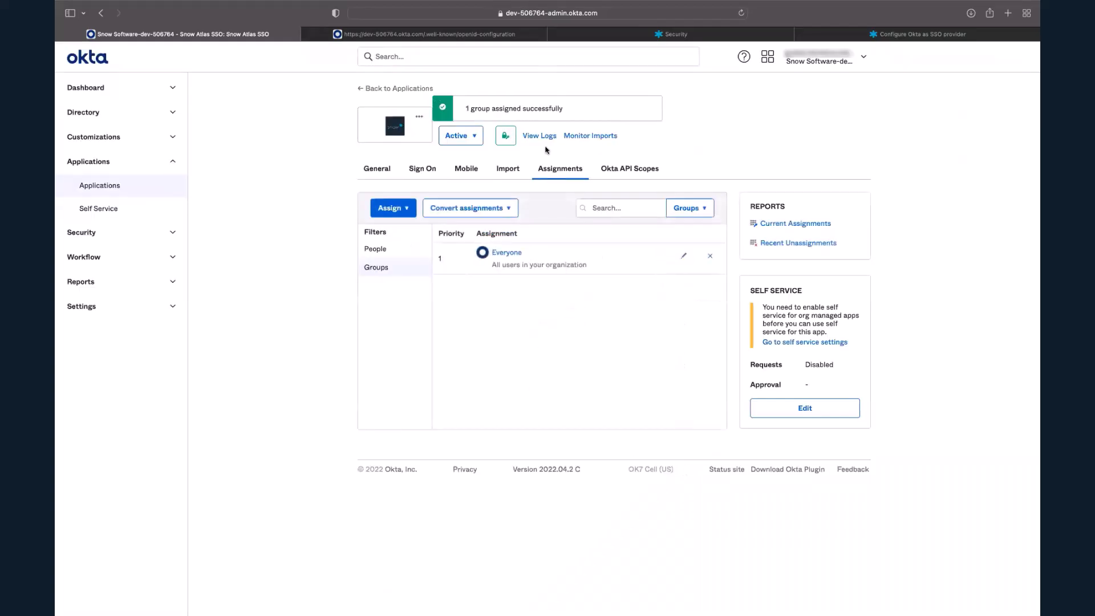
- Return to Snow Atlas, sign out, and sign back in with the account's email address and the domain oktatest
left_click(716, 32)
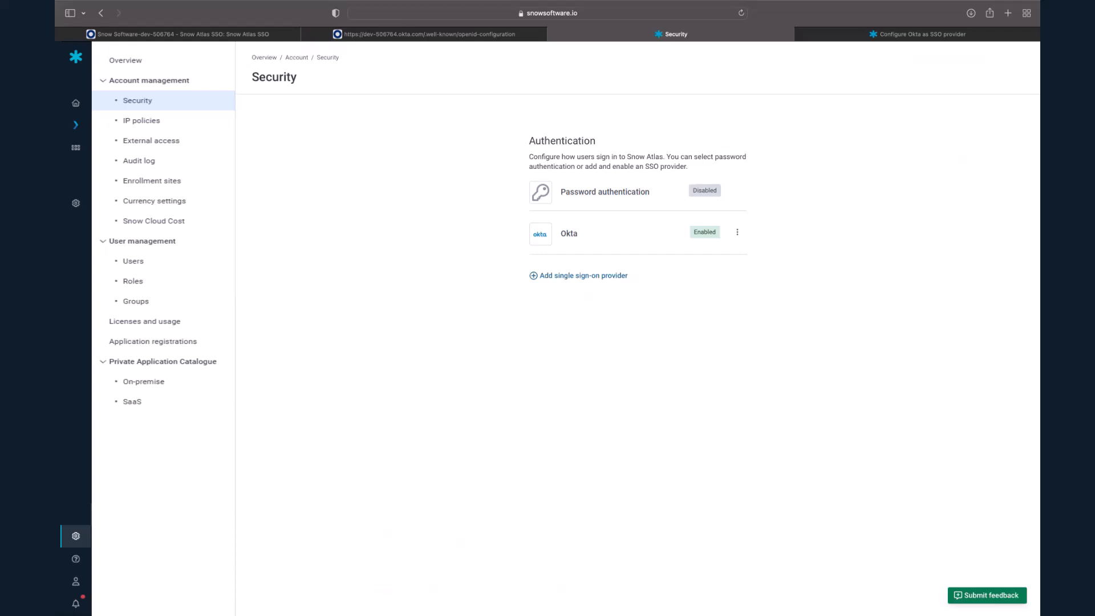
left_click(106, 581)
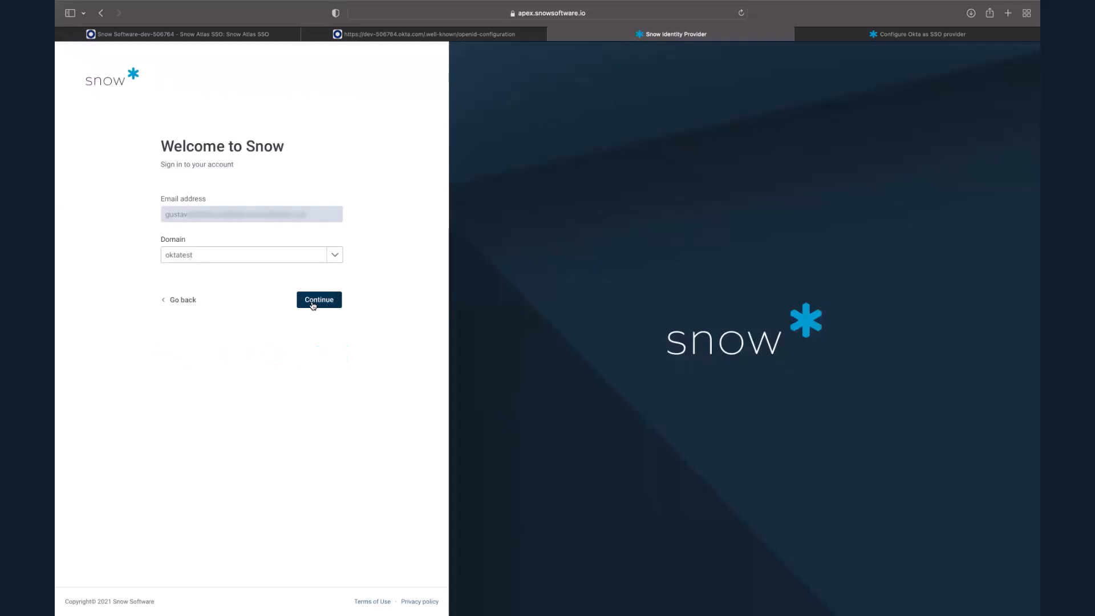
left_click(313, 304)
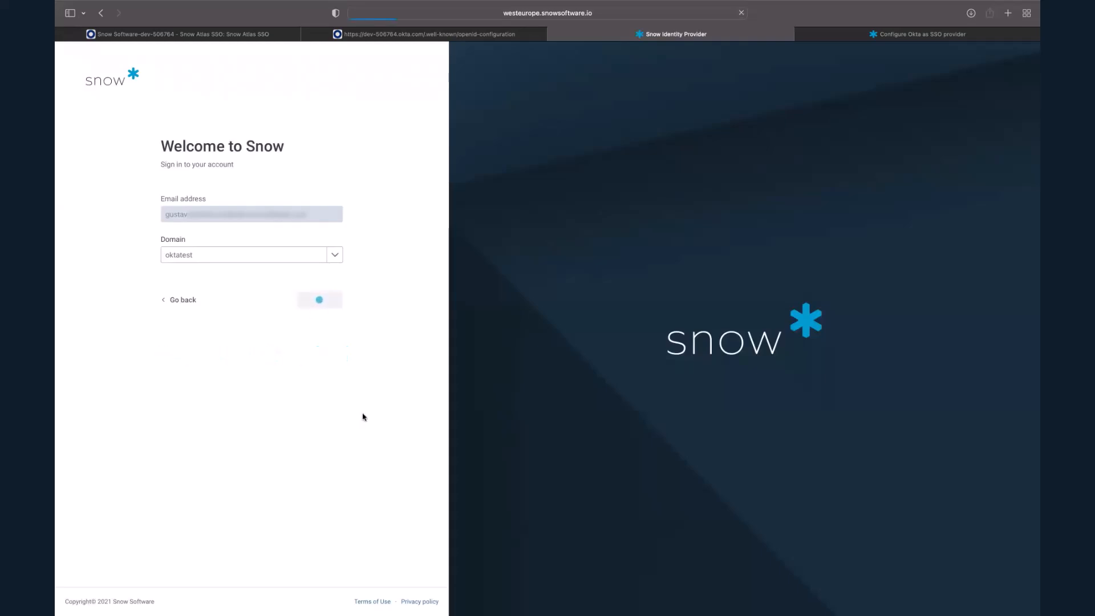